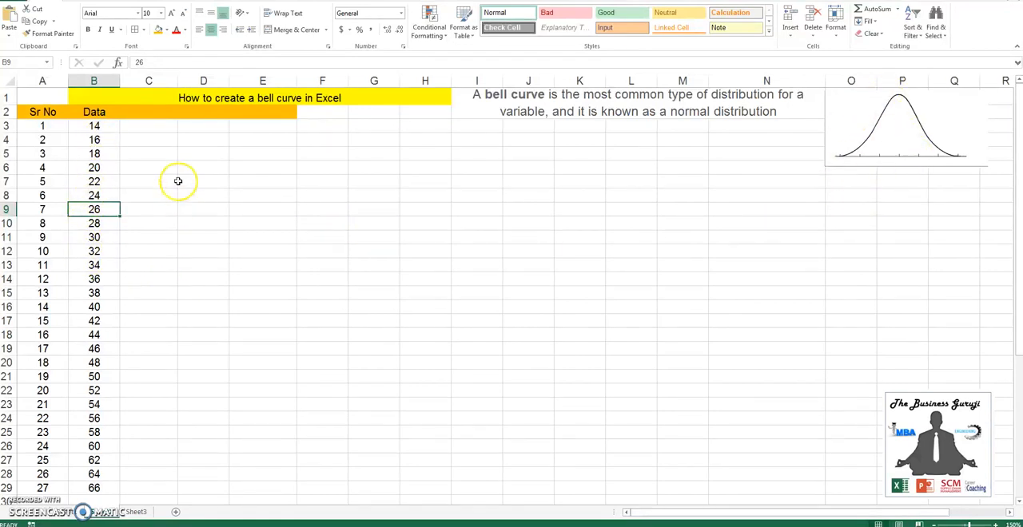
Enter the headers Distribution, Average and Std Deviation in C2, D2 and E2
{"action": "left_click", "coordinate": [144, 116]}
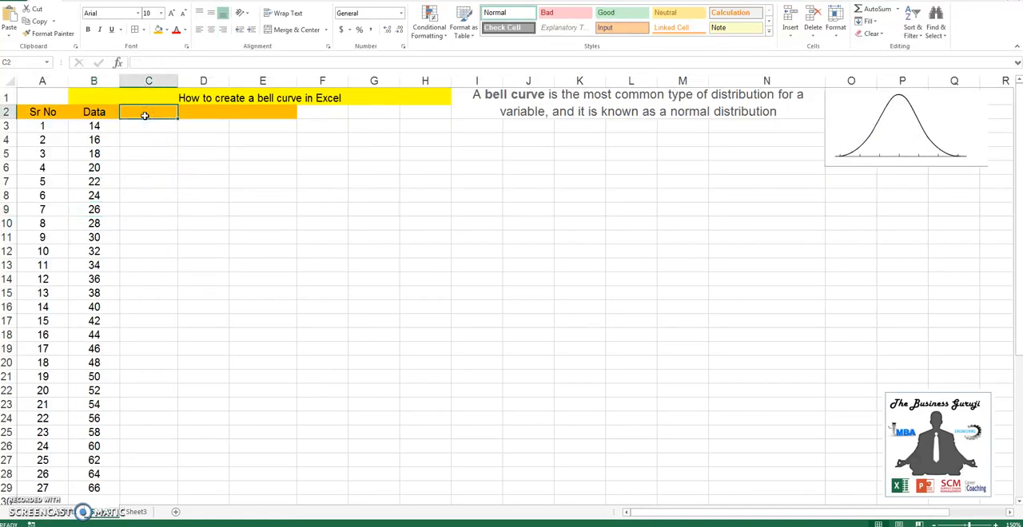
{"action": "type", "text": "Distr"}
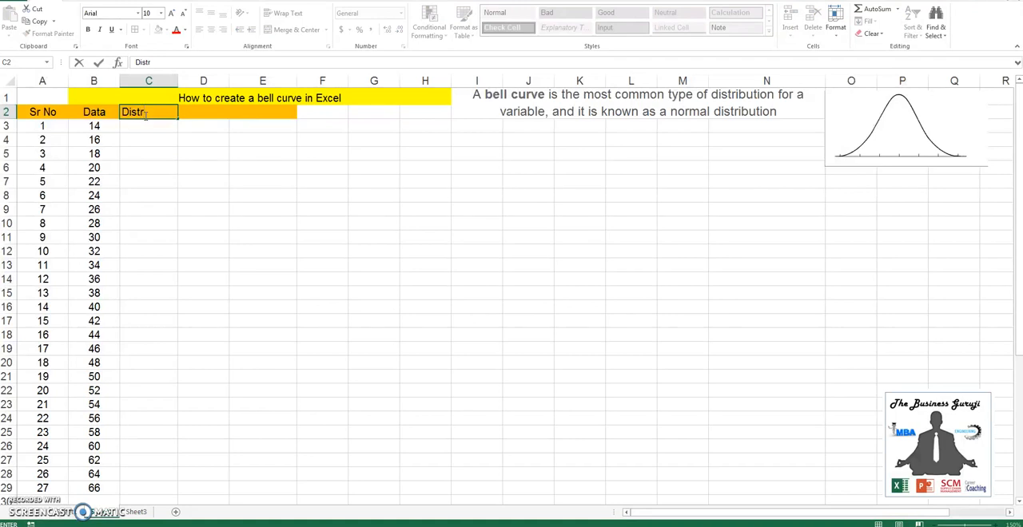
{"action": "type", "text": "ibution"}
{"action": "key", "text": "Tab"}
{"action": "type", "text": "A"}
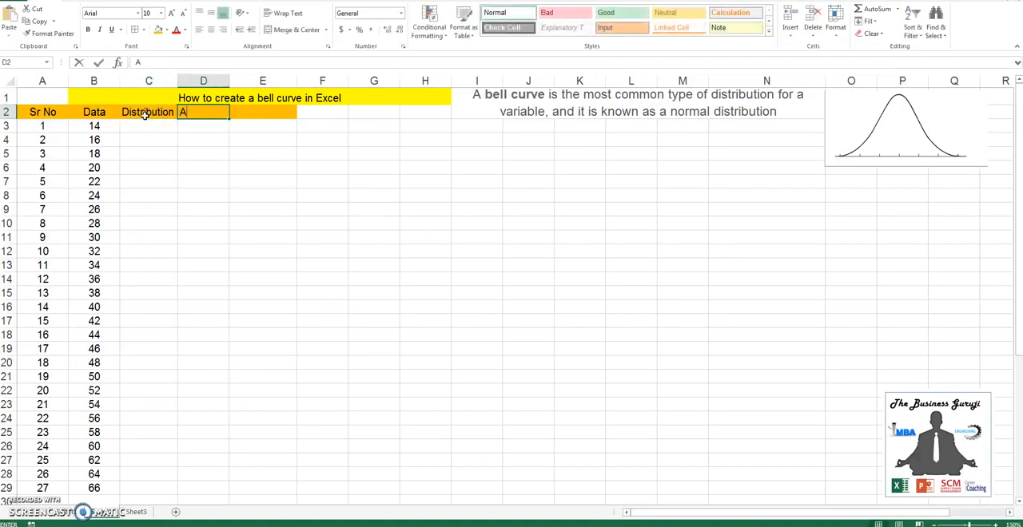
{"action": "type", "text": "verage"}
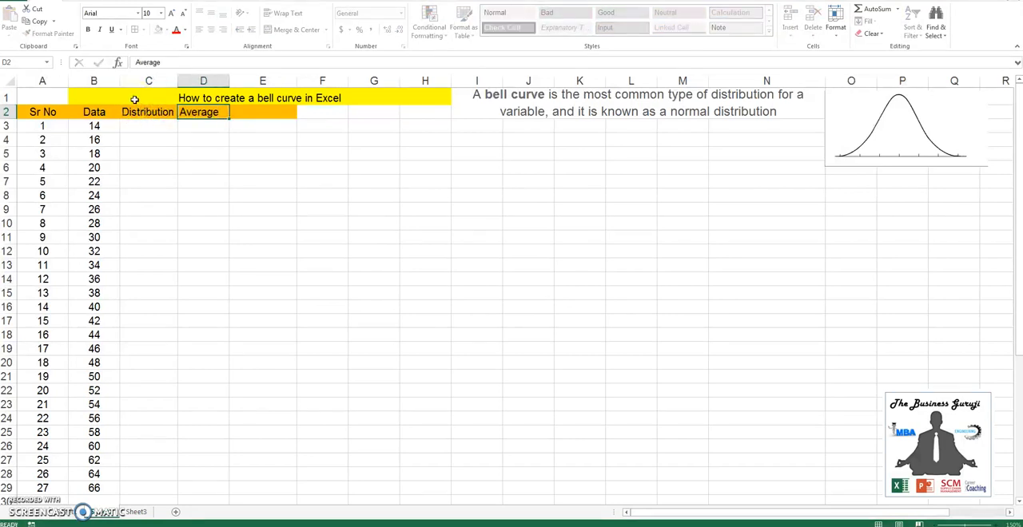
{"action": "key", "text": "Tab"}
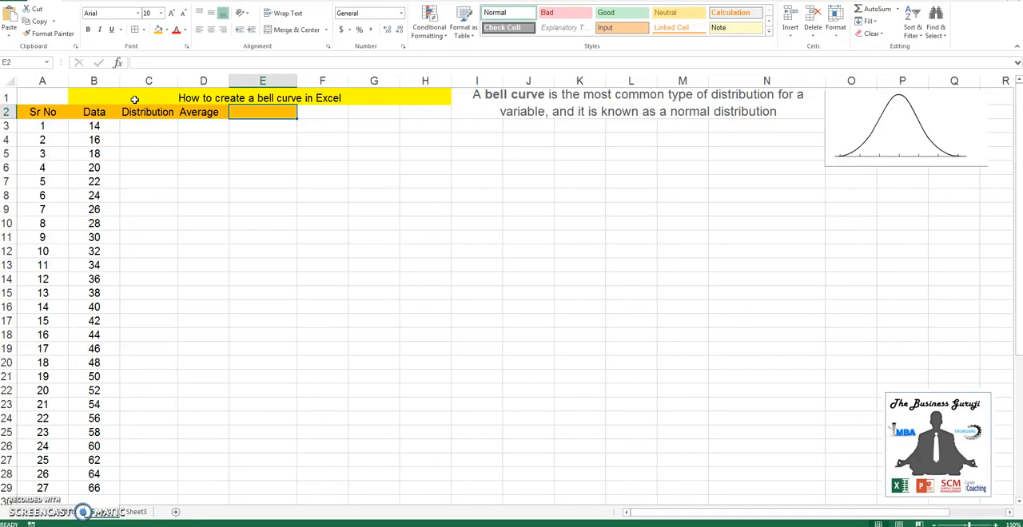
{"action": "type", "text": "Std Dev"}
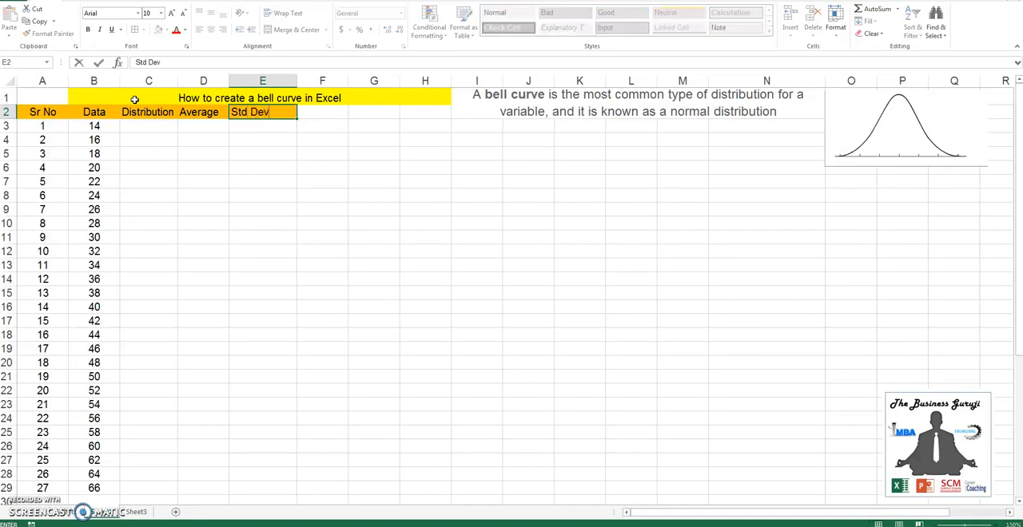
{"action": "key", "text": "Return"}
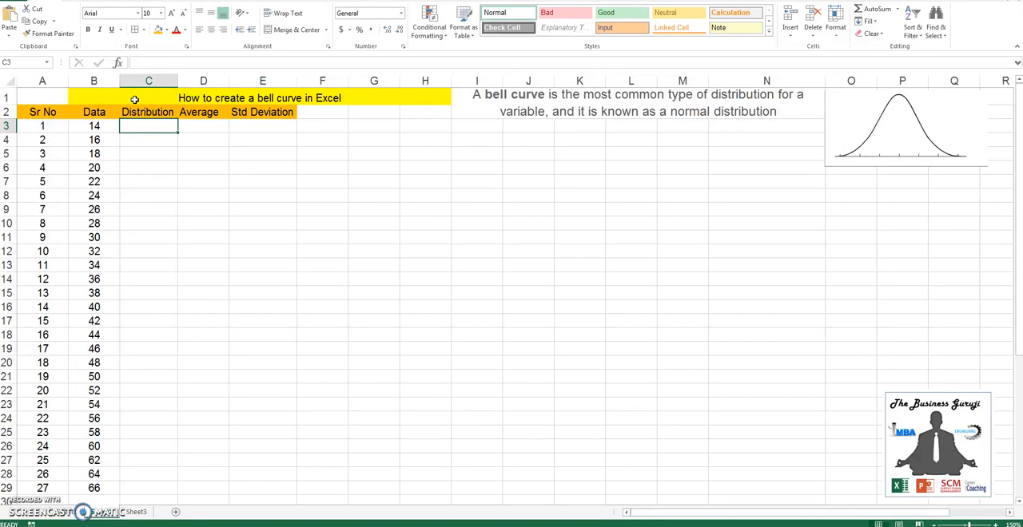
Calculate the mean of the data in D3 with =AVERAGE(B3:B29)
{"action": "key", "text": "Right"}
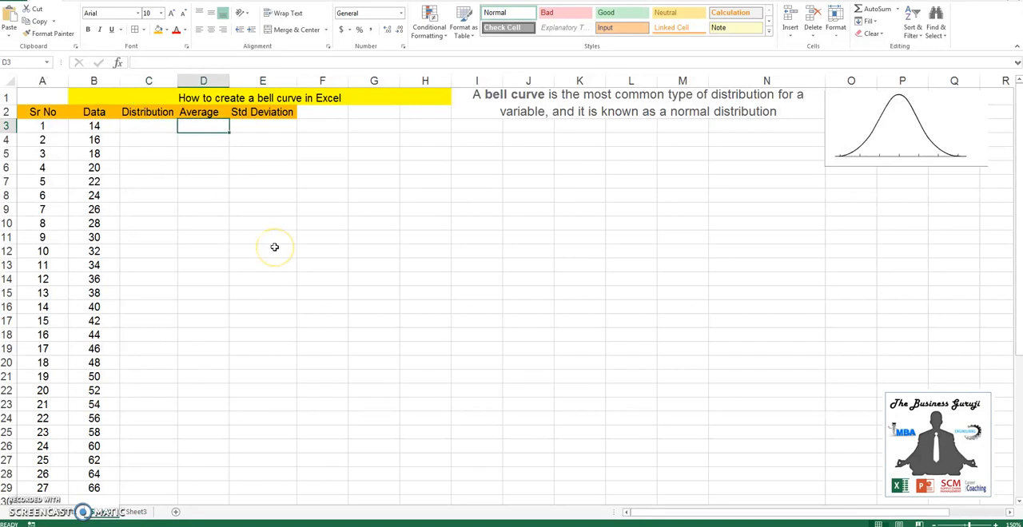
{"action": "type", "text": "=avera"}
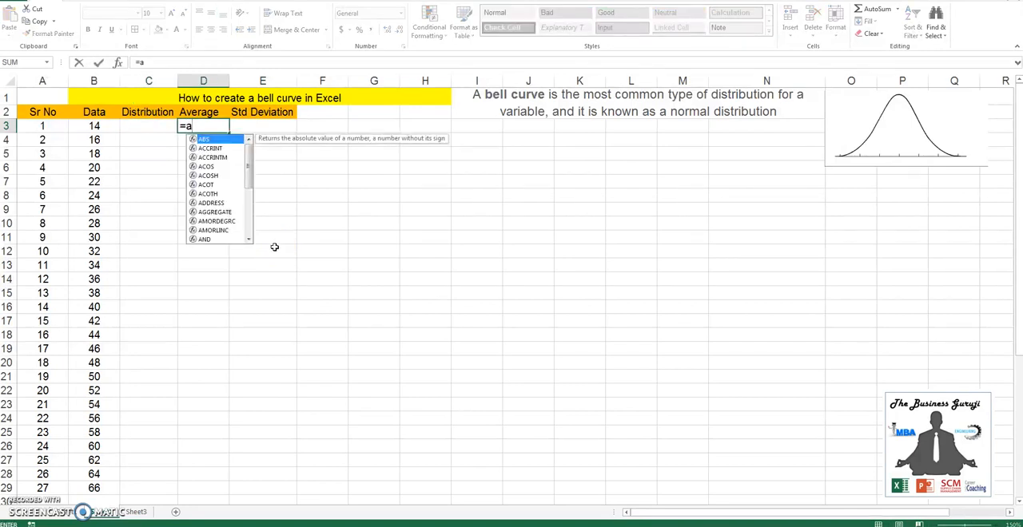
{"action": "key", "text": "Tab"}
{"action": "key", "text": "Left"}
{"action": "key", "text": "Left"}
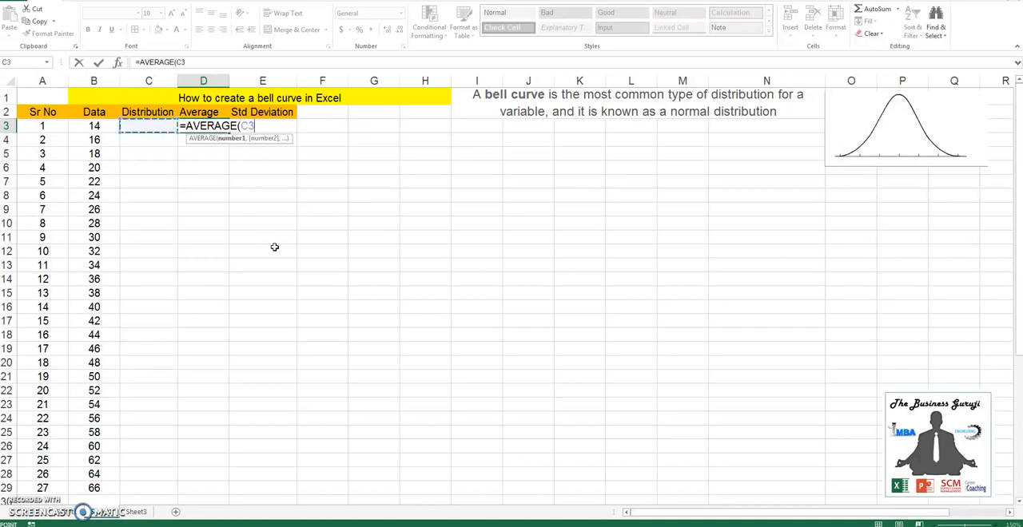
{"action": "key", "text": "ctrl+shift+Down"}
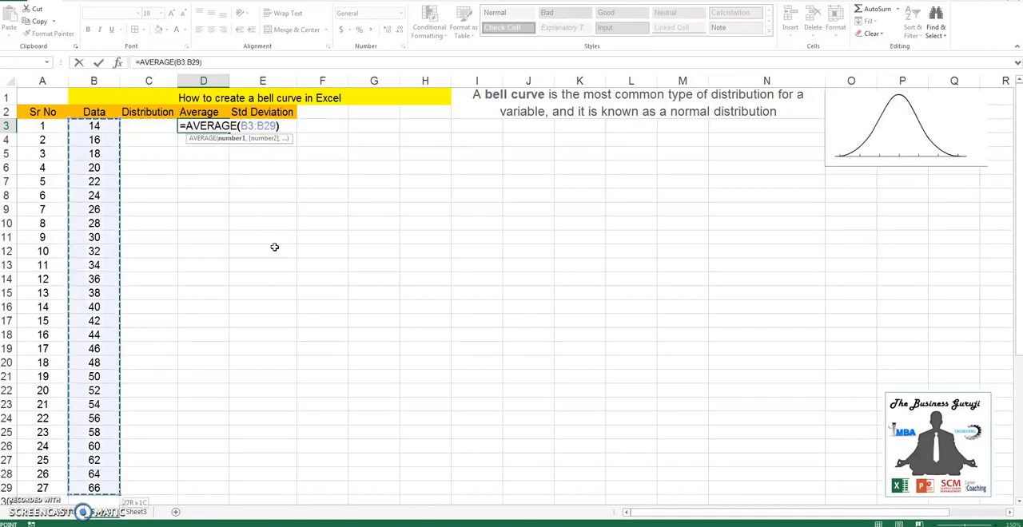
{"action": "type", "text": ")"}
{"action": "key", "text": "Tab"}
Calculate the sample standard deviation of the data in E3 with =STDEV.S(B3:B29)
{"action": "type", "text": "=std"}
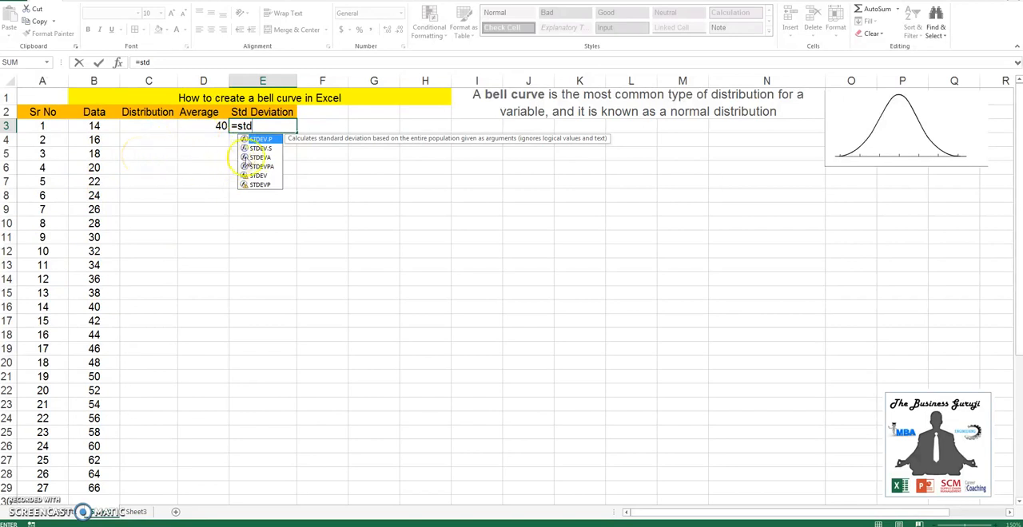
{"action": "left_click", "coordinate": [261, 150]}
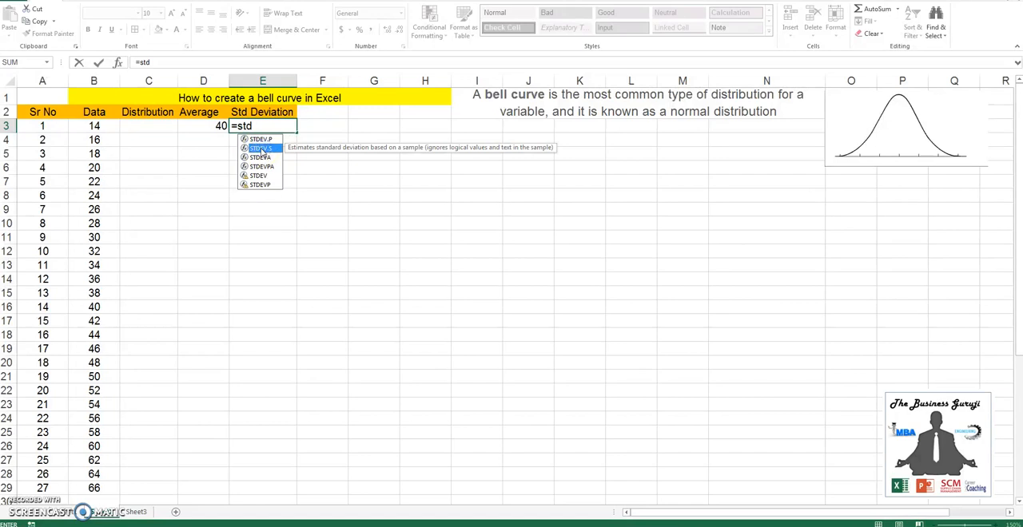
{"action": "double_click", "coordinate": [260, 149]}
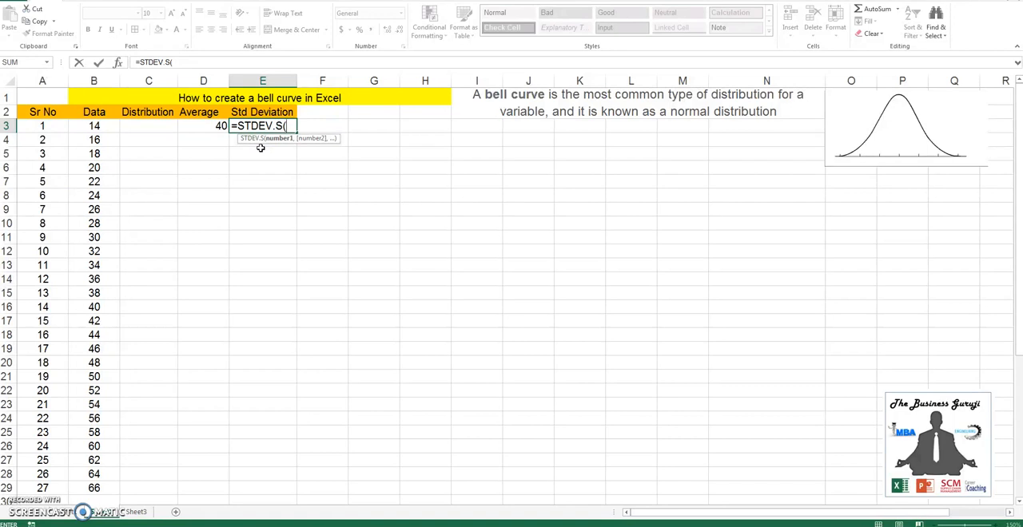
{"action": "left_click", "coordinate": [94, 126]}
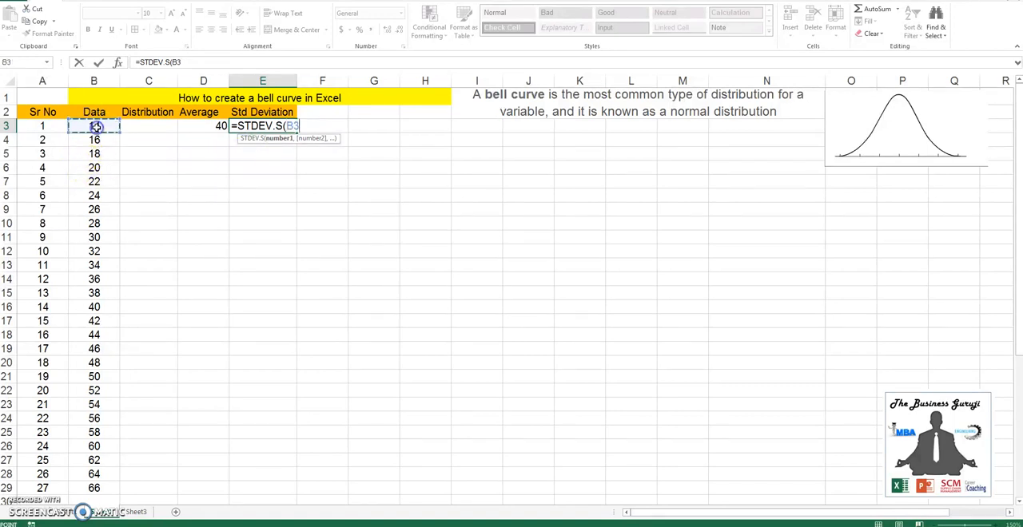
{"action": "key", "text": "ctrl+shift+Down"}
{"action": "type", "text": ")"}
{"action": "key", "text": "Return"}
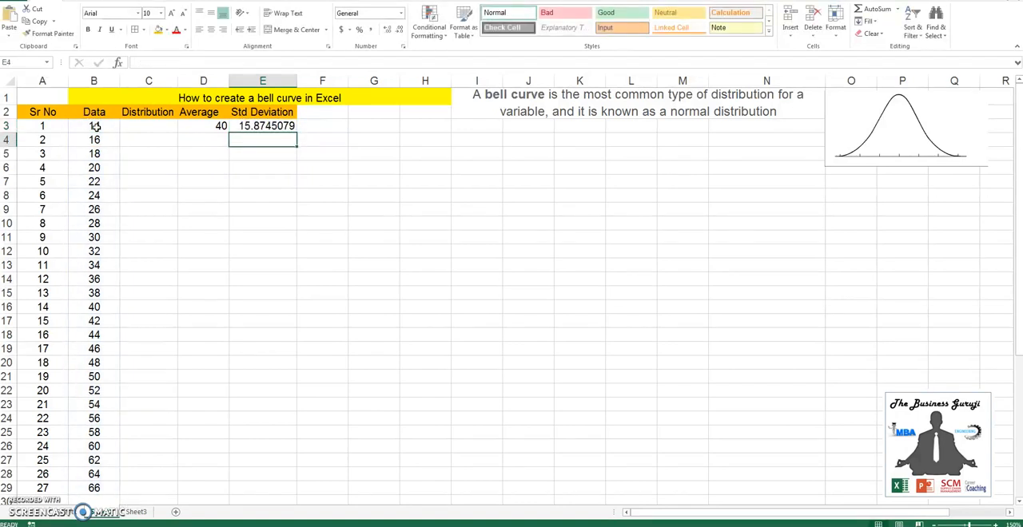
Enter =NORM.DIST(B3,$D$3,$E$3,FALSE) in C3 to compute the first normal distribution value
{"action": "key", "text": "Up"}
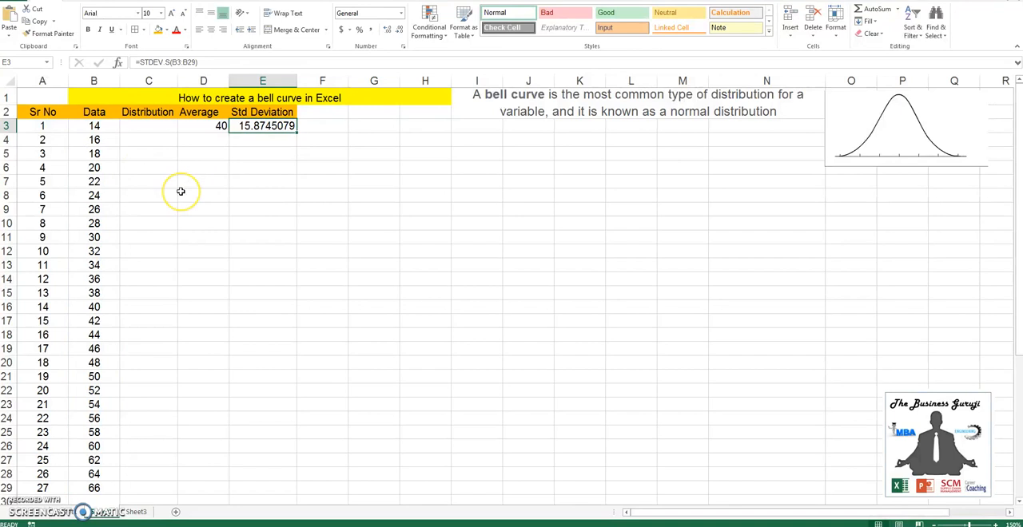
{"action": "key", "text": "Left"}
{"action": "key", "text": "Left"}
{"action": "type", "text": "=norm"}
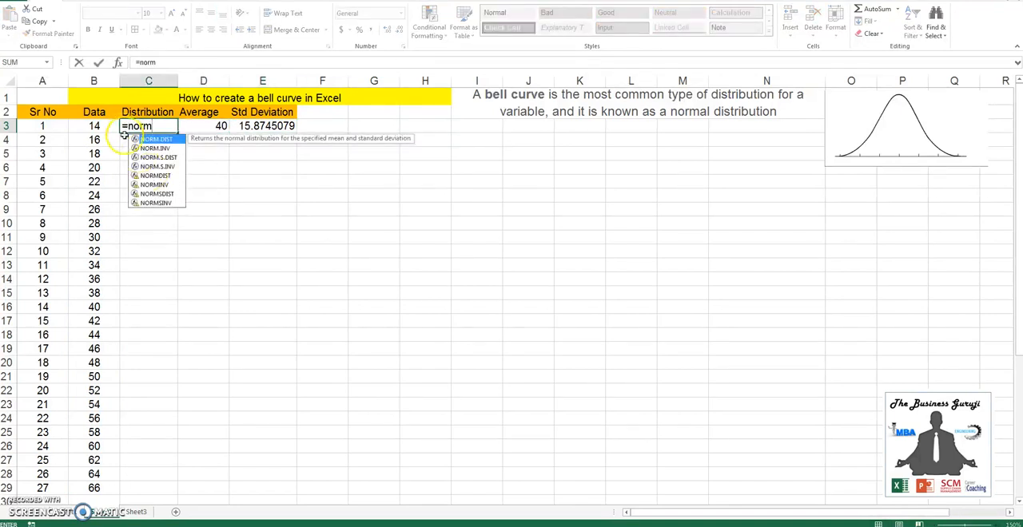
{"action": "key", "text": "Tab"}
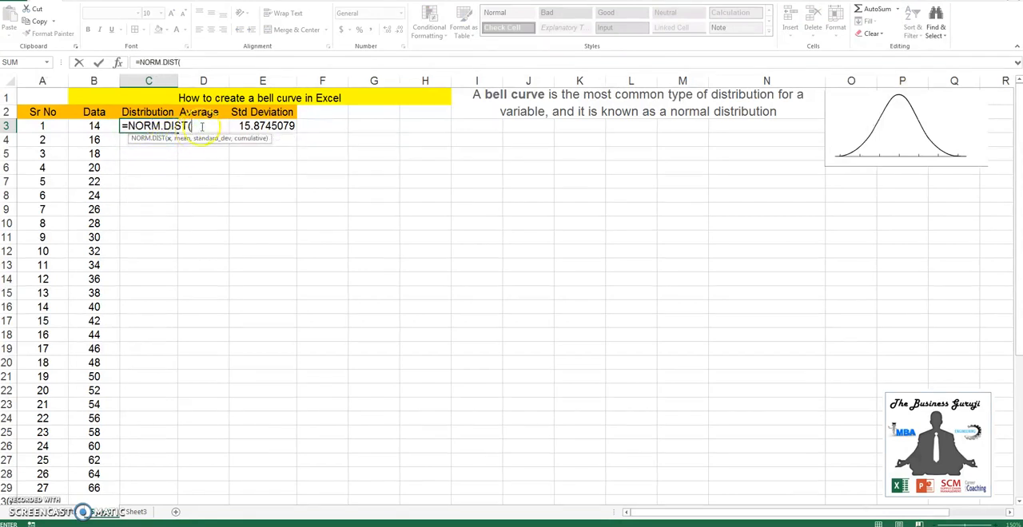
{"action": "left_click", "coordinate": [97, 127]}
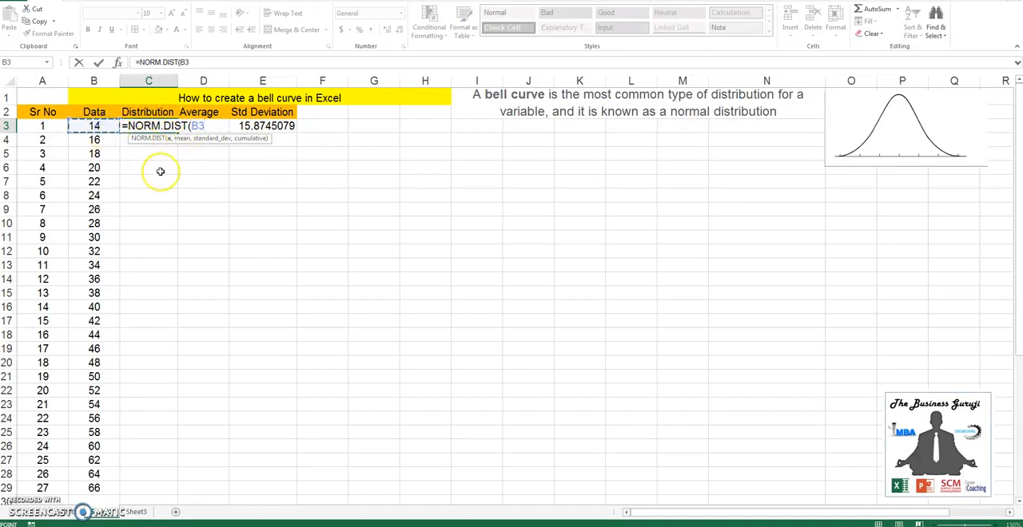
{"action": "type", "text": ",d3"}
{"action": "key", "text": "F4"}
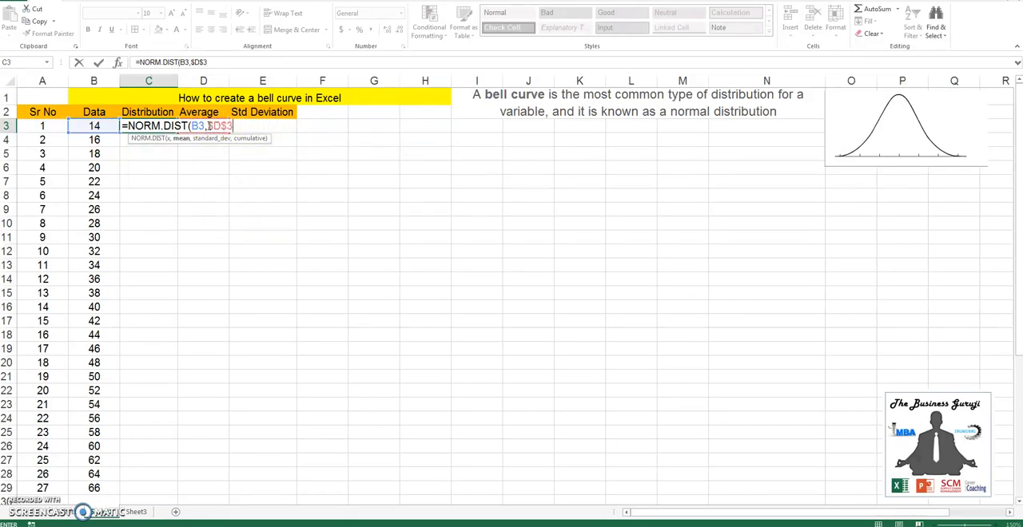
{"action": "type", "text": ",e3"}
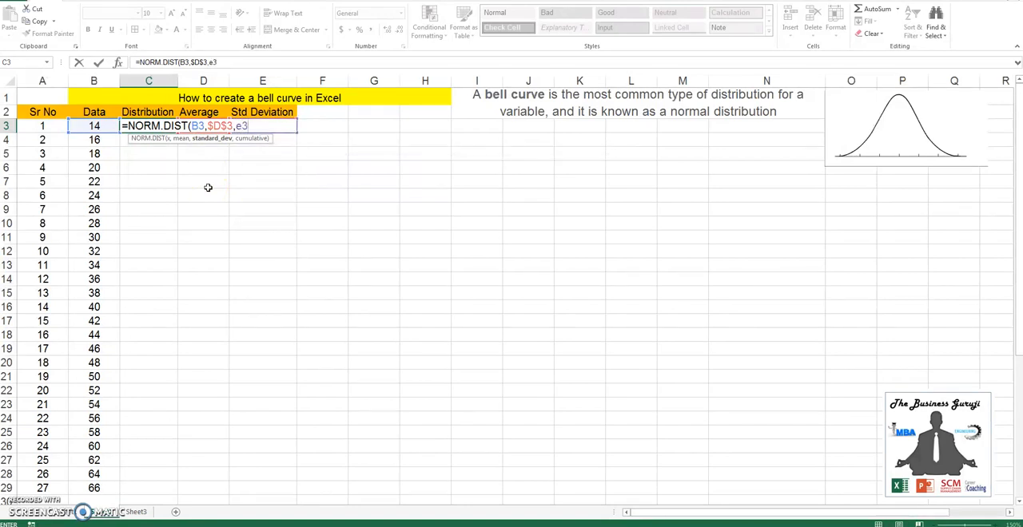
{"action": "key", "text": "F4"}
{"action": "type", "text": ","}
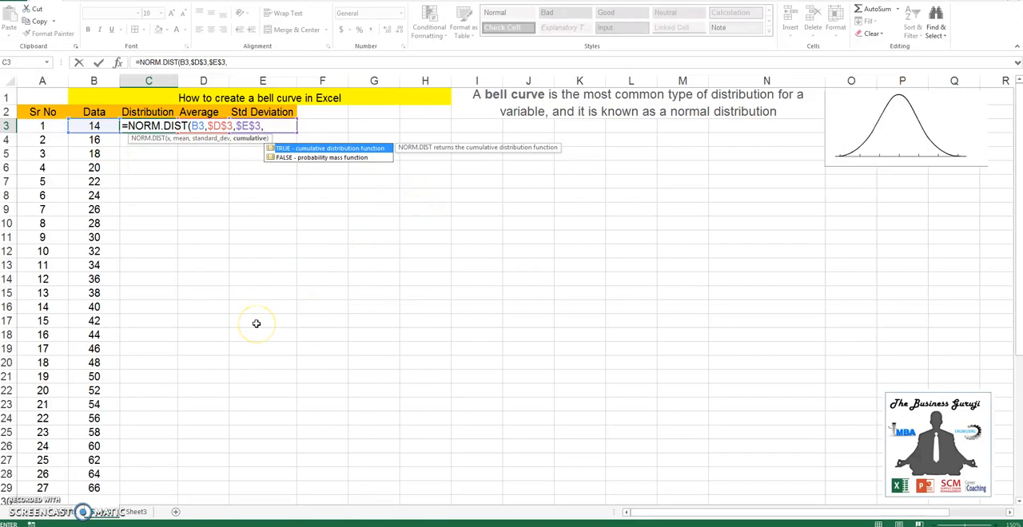
{"action": "type", "text": "lse)"}
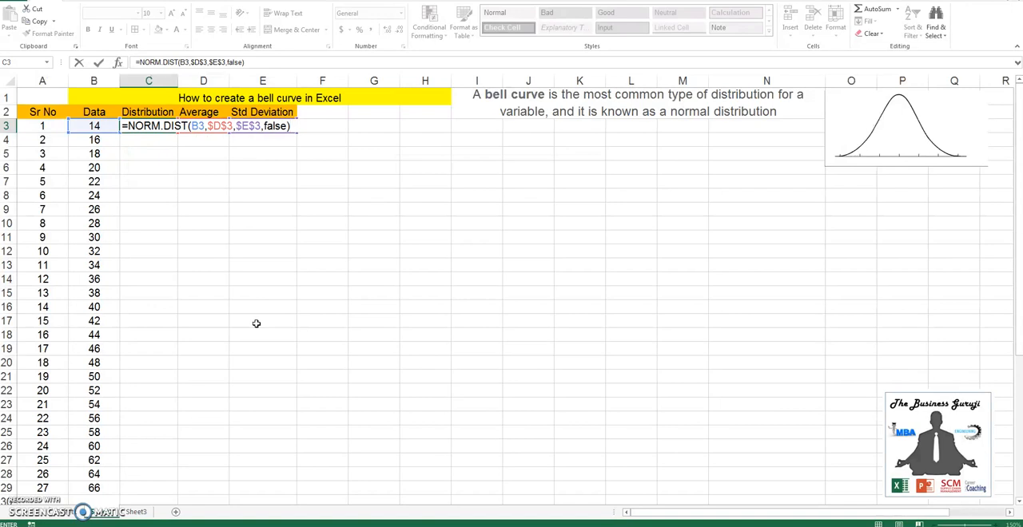
{"action": "key", "text": "Return"}
Copy the distribution formula from C3 down the column to C29
{"action": "key", "text": "Up"}
{"action": "key", "text": "ctrl+c"}
{"action": "key", "text": "Left"}
{"action": "key", "text": "ctrl+Down"}
{"action": "key", "text": "Right"}
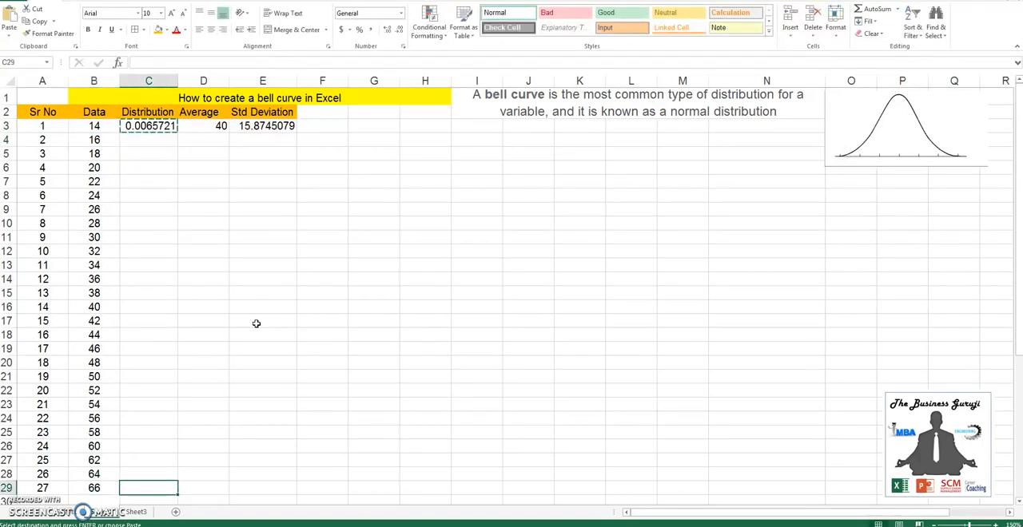
{"action": "key", "text": "ctrl+shift+Up"}
{"action": "key", "text": "ctrl+v"}
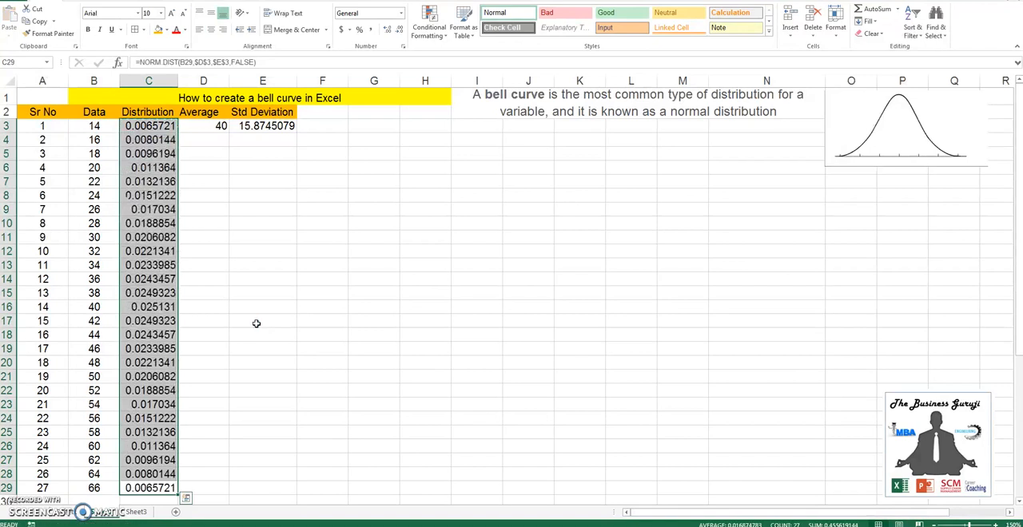
Show the distribution values in C3:C29 with three decimal places
{"action": "key", "text": "Up"}
{"action": "key", "text": "ctrl+Up"}
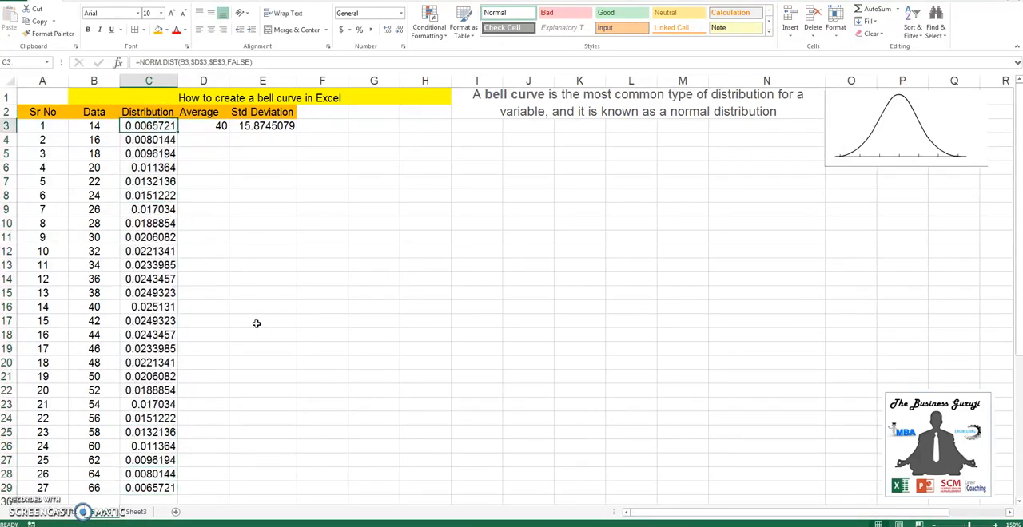
{"action": "key", "text": "ctrl+shift+Down"}
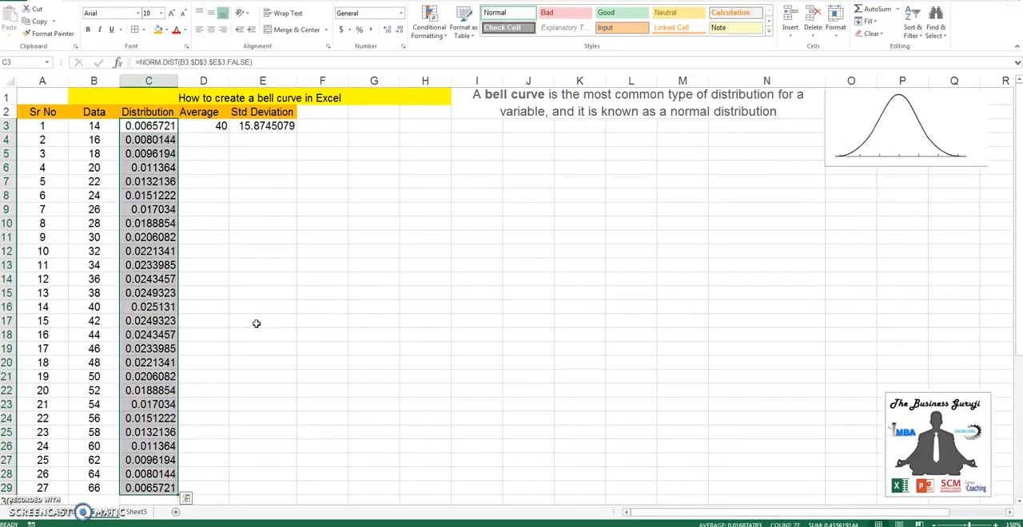
{"action": "left_click", "coordinate": [399, 29]}
{"action": "left_click", "coordinate": [399, 29]}
{"action": "left_click", "coordinate": [400, 29]}
{"action": "left_click", "coordinate": [400, 29]}
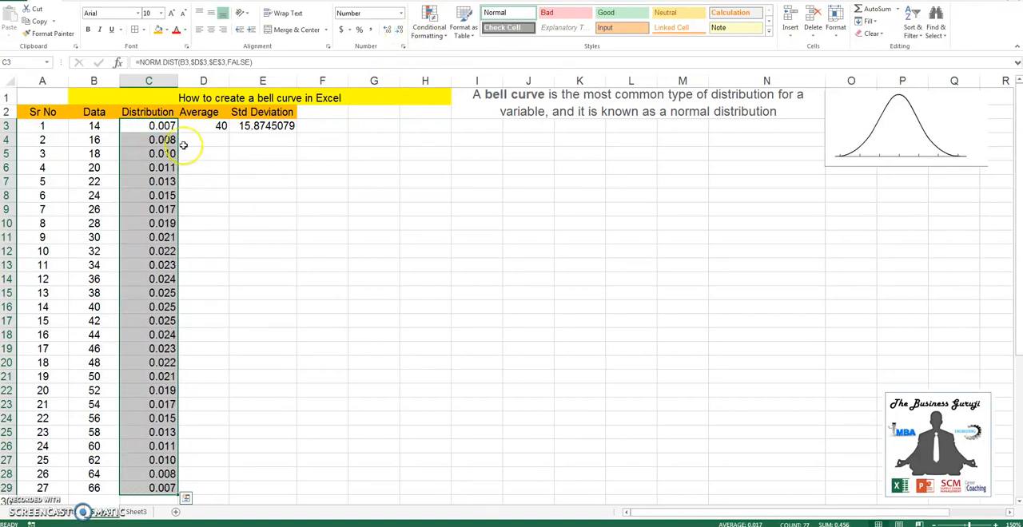
Insert a Scatter with Smooth Lines chart from the distribution values in C3:C29
{"action": "left_click", "coordinate": [160, 126]}
{"action": "key", "text": "ctrl+shift+Down"}
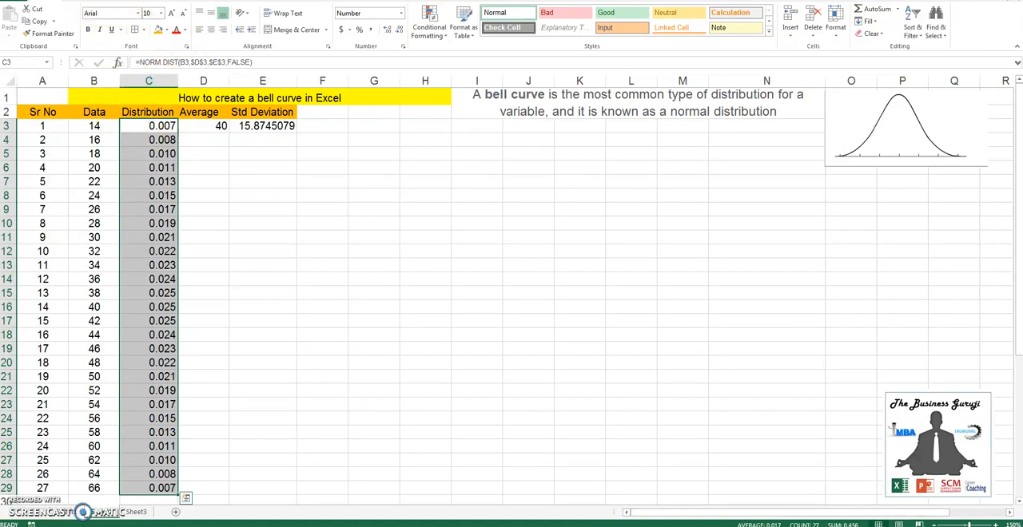
{"action": "left_click", "coordinate": [83, 1]}
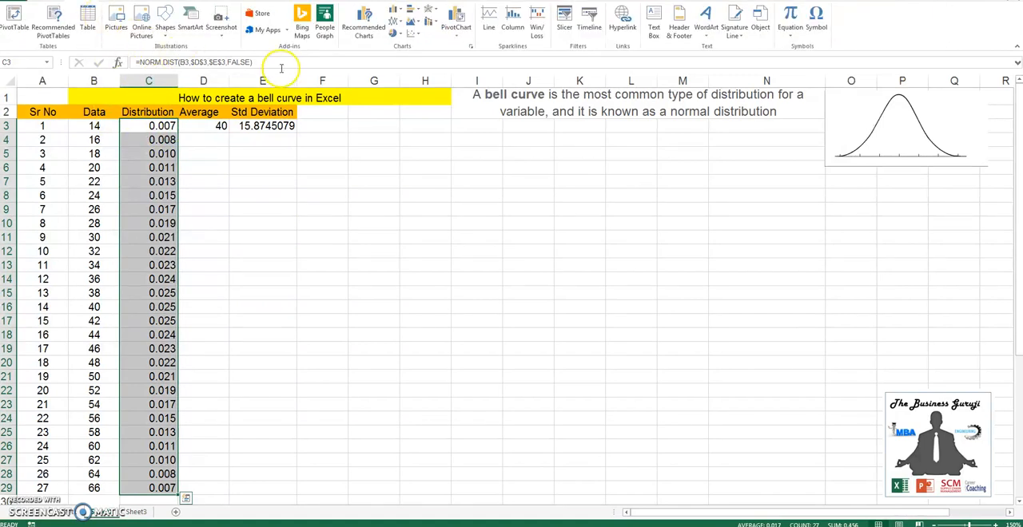
{"action": "left_click", "coordinate": [418, 36]}
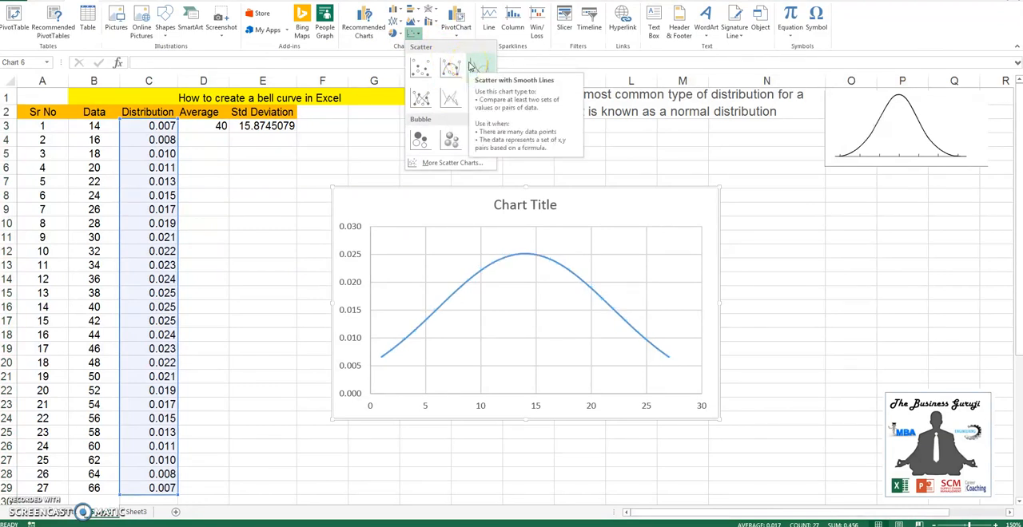
{"action": "left_click", "coordinate": [471, 67]}
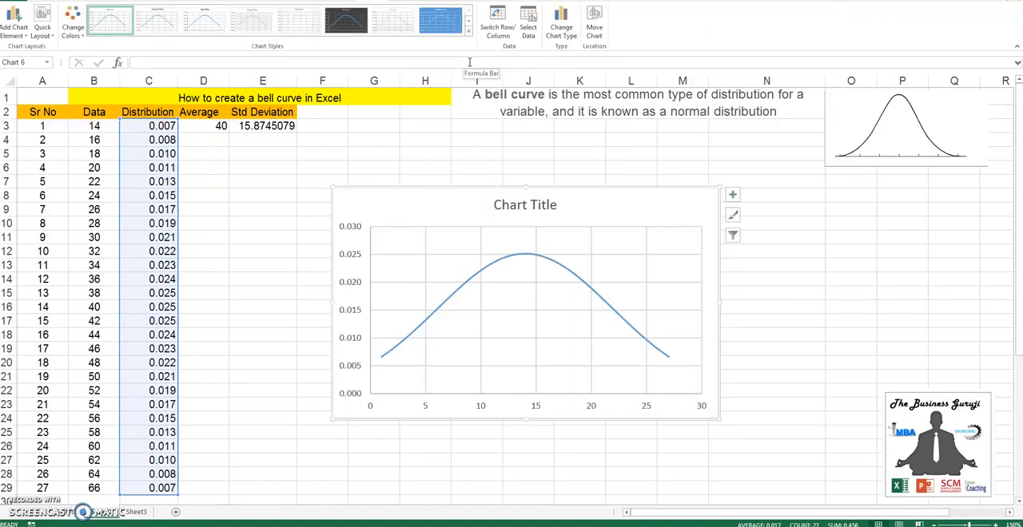
Delete the vertical value axis from the bell curve chart
{"action": "left_click", "coordinate": [344, 312]}
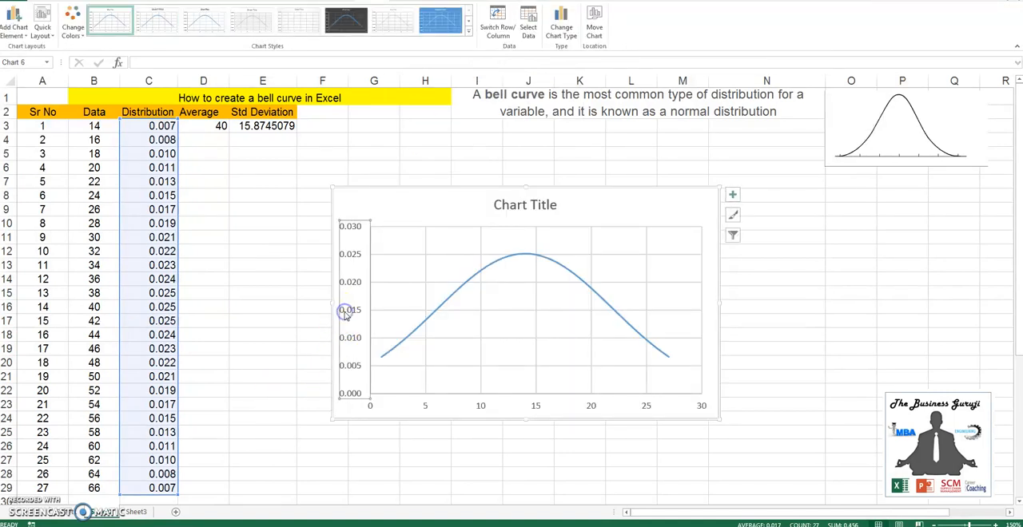
{"action": "key", "text": "Delete"}
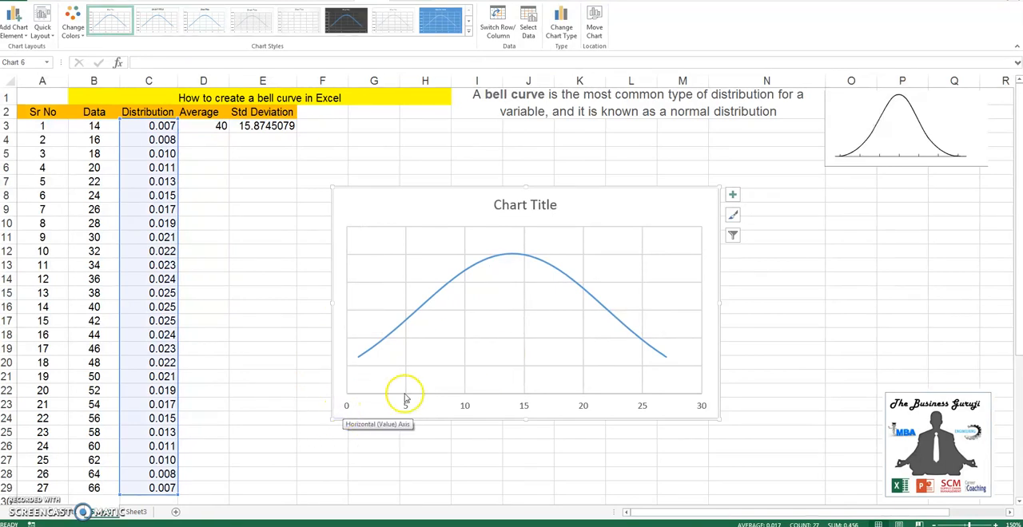
Switch to Sheet3 with the students' marks and add the header Distribution in D4, beside Marks
{"action": "key", "text": "ctrl"}
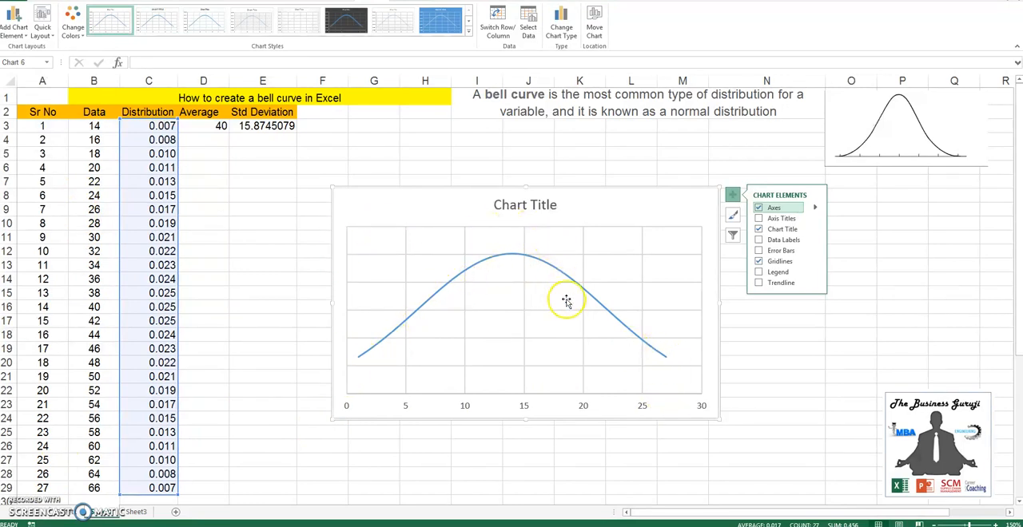
{"action": "left_click", "coordinate": [224, 301]}
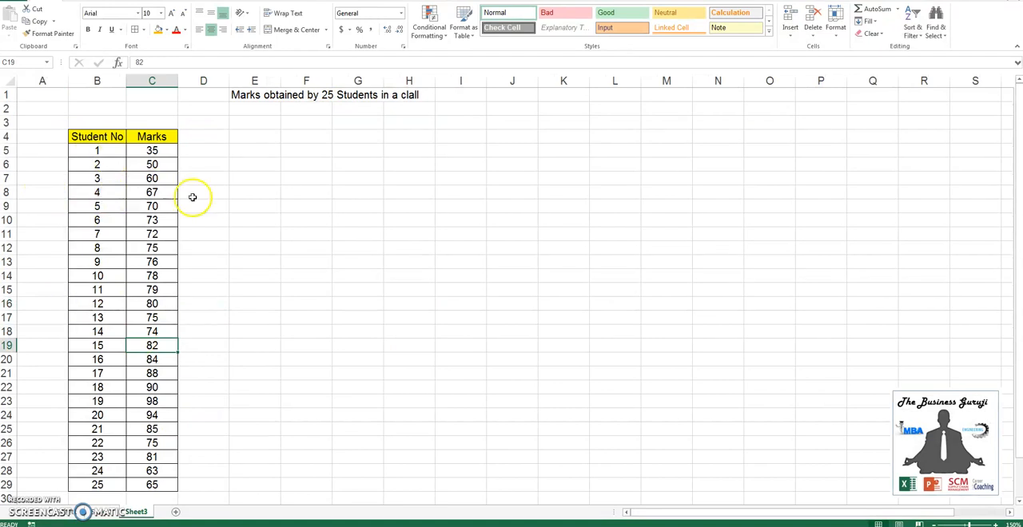
{"action": "left_click", "coordinate": [168, 151]}
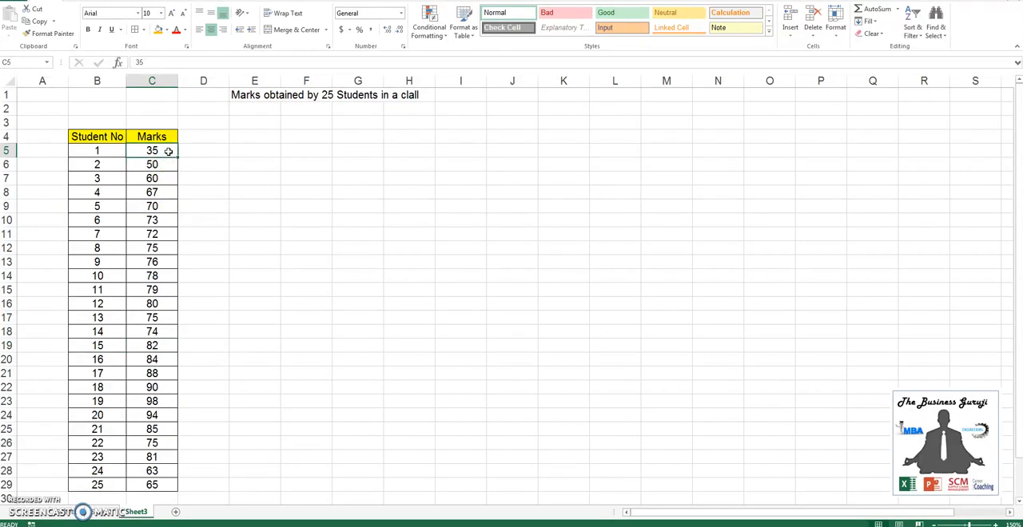
{"action": "key", "text": "Up"}
{"action": "key", "text": "Right"}
{"action": "key", "text": "Left"}
{"action": "key", "text": "Down"}
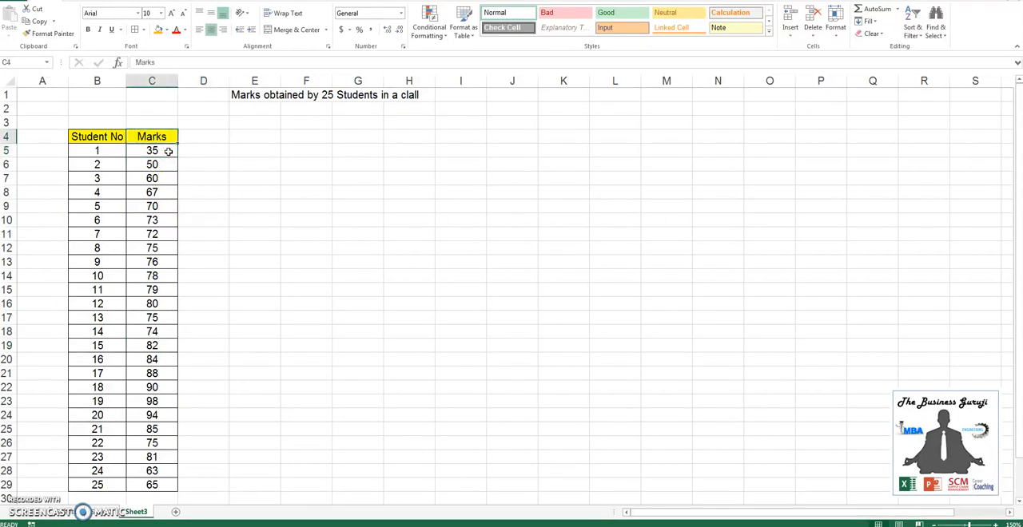
{"action": "key", "text": "Up"}
{"action": "key", "text": "Right"}
{"action": "type", "text": "Dis"}
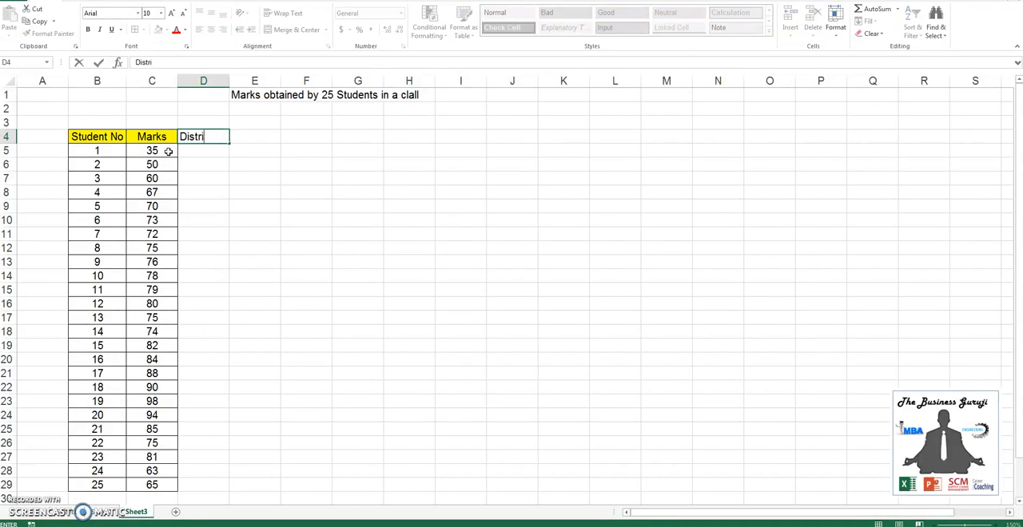
{"action": "type", "text": "tribution"}
Add the headers Average in E4 and Std Dev in F4
{"action": "key", "text": "Right"}
{"action": "type", "text": "Average"}
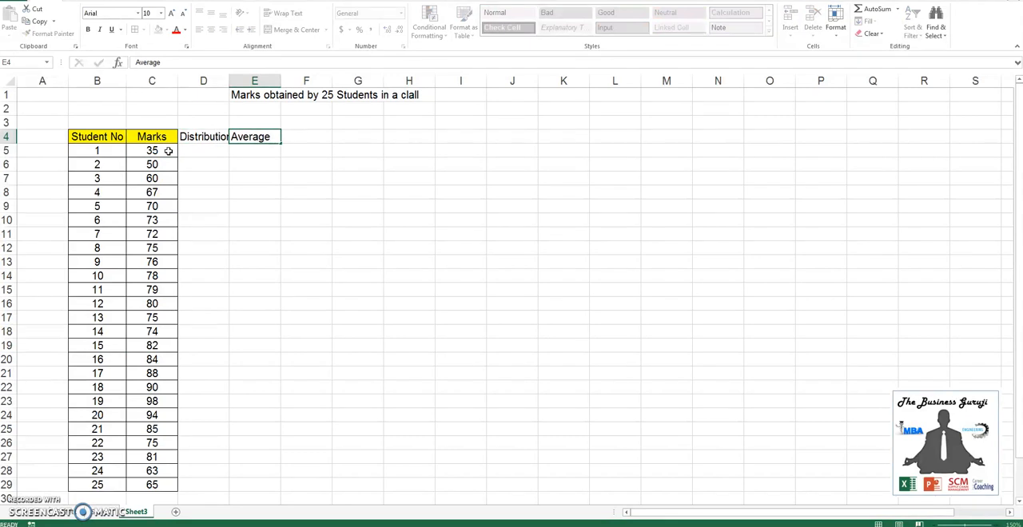
{"action": "key", "text": "Right"}
{"action": "type", "text": "St"}
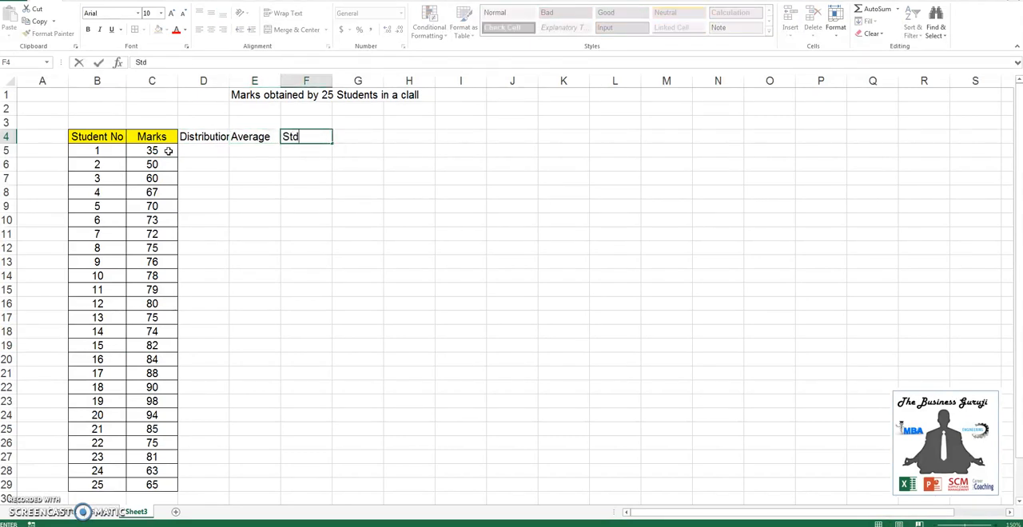
{"action": "type", "text": "d Dev"}
{"action": "key", "text": "Return"}
Calculate the average of the marks in C5:C29 in cell E5 with the AVERAGE function
{"action": "key", "text": "Right"}
{"action": "type", "text": "="}
{"action": "key", "text": "BackSpace"}
{"action": "type", "text": "=averag"}
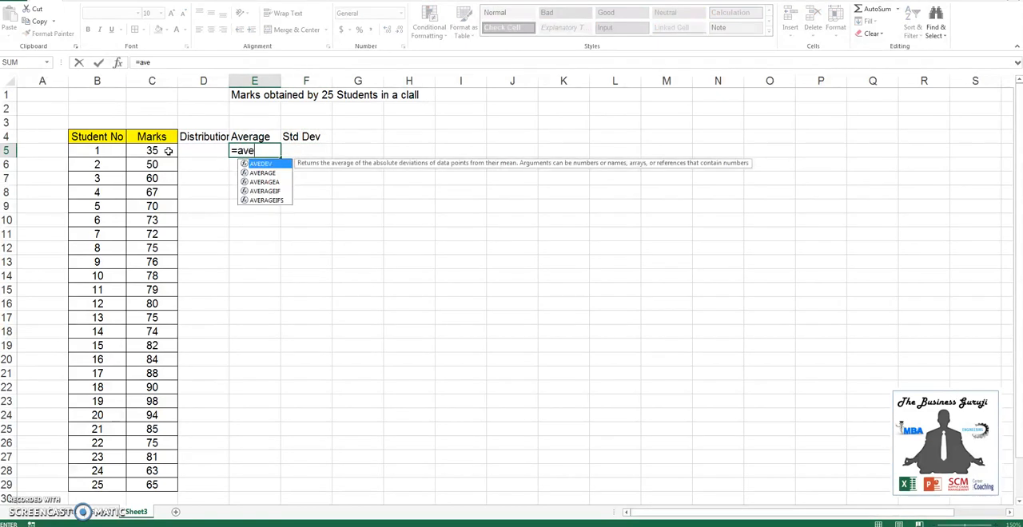
{"action": "key", "text": "Tab"}
{"action": "key", "text": "Left"}
{"action": "key", "text": "Left"}
{"action": "key", "text": "ctrl+shift+Down"}
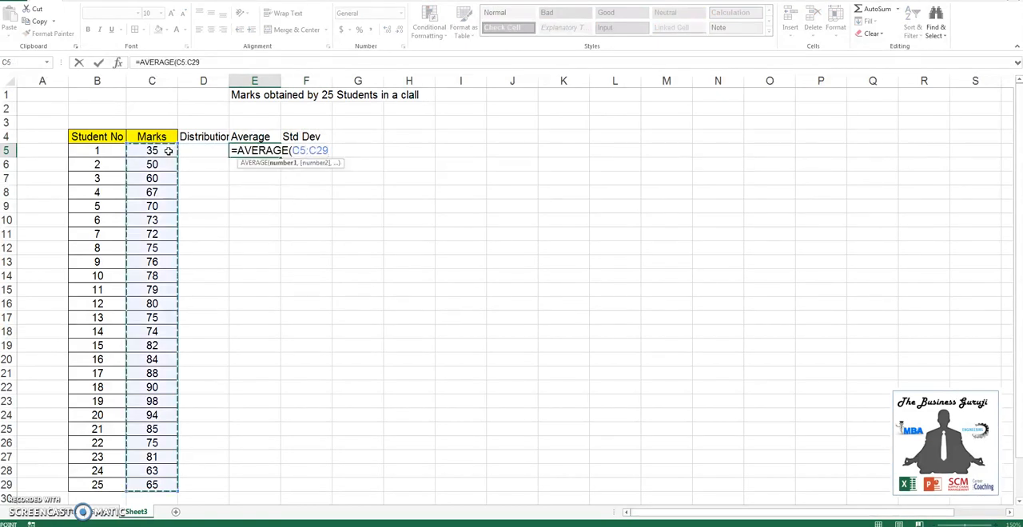
{"action": "key", "text": "Tab"}
Calculate the standard deviation of the marks in C5:C29 in cell F5
{"action": "type", "text": "=std"}
{"action": "key", "text": "Down"}
{"action": "key", "text": "Down"}
{"action": "key", "text": "Tab"}
{"action": "key", "text": "Left"}
{"action": "key", "text": "Left"}
{"action": "key", "text": "Left"}
{"action": "key", "text": "ctrl+shift+Down"}
{"action": "type", "text": ")"}
{"action": "key", "text": "Return"}
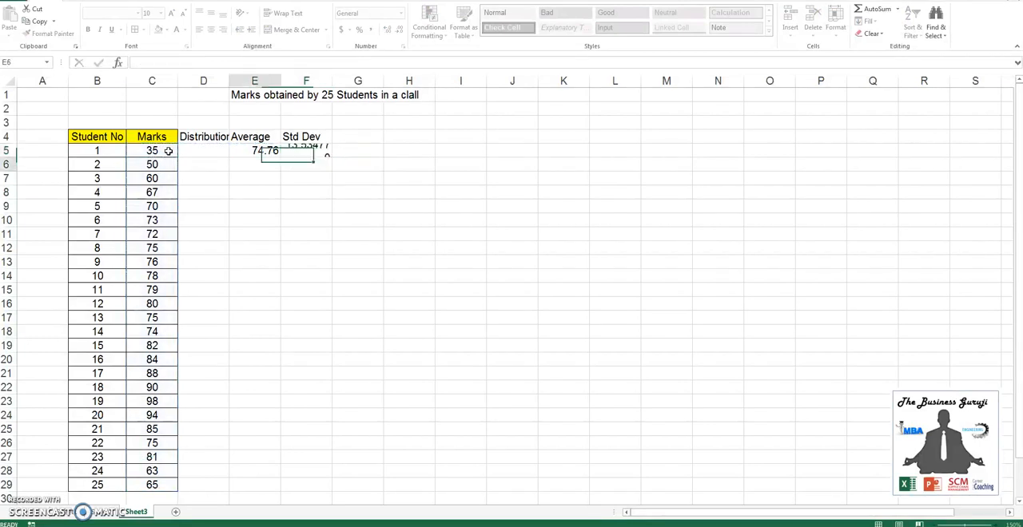
Enter the formula =NORM.DIST(C5,$E$5,$F$5,) in D5, leaving the cumulative argument empty
{"action": "key", "text": "Up"}
{"action": "key", "text": "Left"}
{"action": "key", "text": "Left"}
{"action": "type", "text": "="}
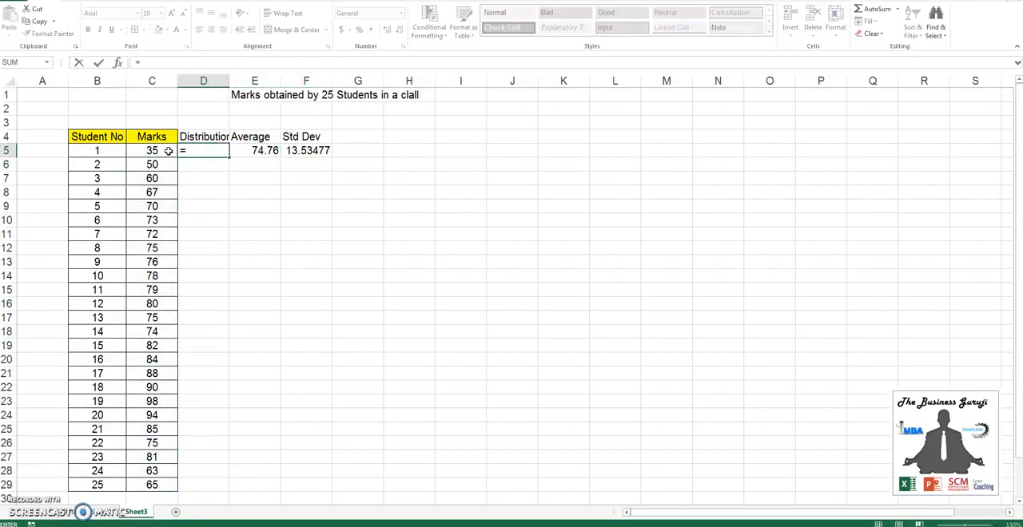
{"action": "type", "text": "norm"}
{"action": "key", "text": "Tab"}
{"action": "left_click", "coordinate": [169, 151]}
{"action": "type", "text": ","}
{"action": "key", "text": "Right"}
{"action": "key", "text": "F4"}
{"action": "type", "text": ","}
{"action": "key", "text": "Right"}
{"action": "key", "text": "Right"}
{"action": "key", "text": "F4"}
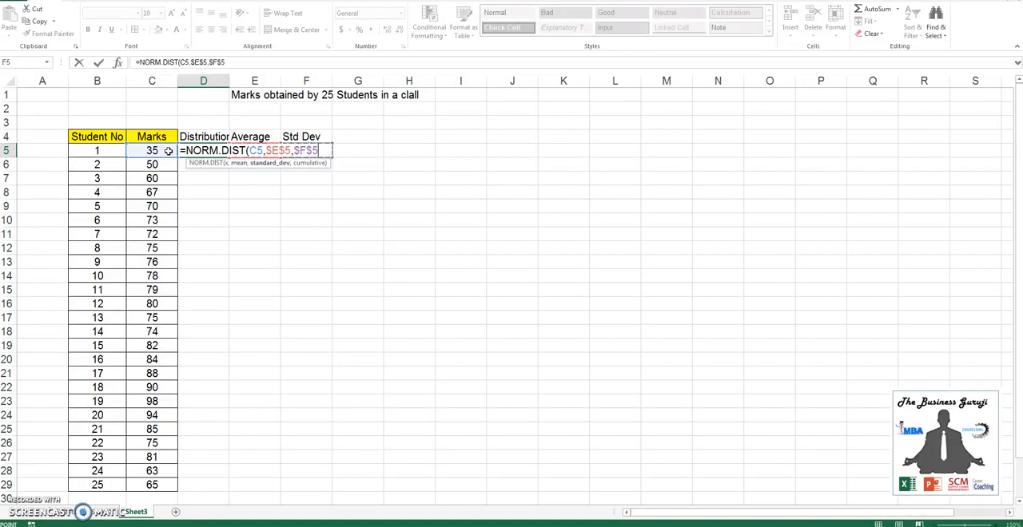
{"action": "type", "text": ","}
{"action": "key", "text": "Down"}
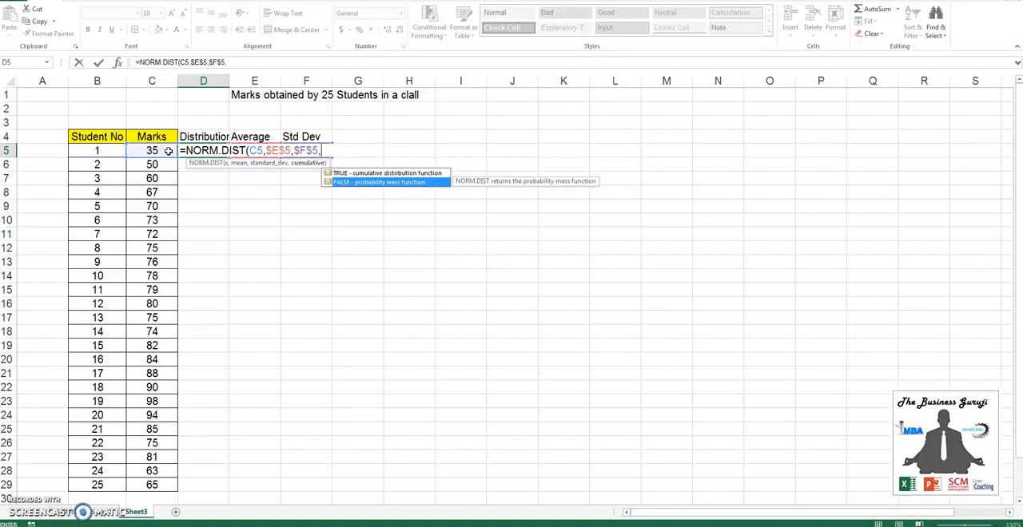
{"action": "key", "text": "Return"}
Copy the distribution formula from D5 down the column to D29
{"action": "key", "text": "Up"}
{"action": "key", "text": "ctrl+c"}
{"action": "key", "text": "Left"}
{"action": "key", "text": "ctrl+Down"}
{"action": "key", "text": "Right"}
{"action": "key", "text": "ctrl+shift+Up"}
{"action": "key", "text": "Return"}
Insert a Scatter with Smooth Lines chart from the distribution values in D5:D29
{"action": "key", "text": "Up"}
{"action": "key", "text": "ctrl+Up"}
{"action": "key", "text": "Down"}
{"action": "key", "text": "ctrl+shift+Down"}
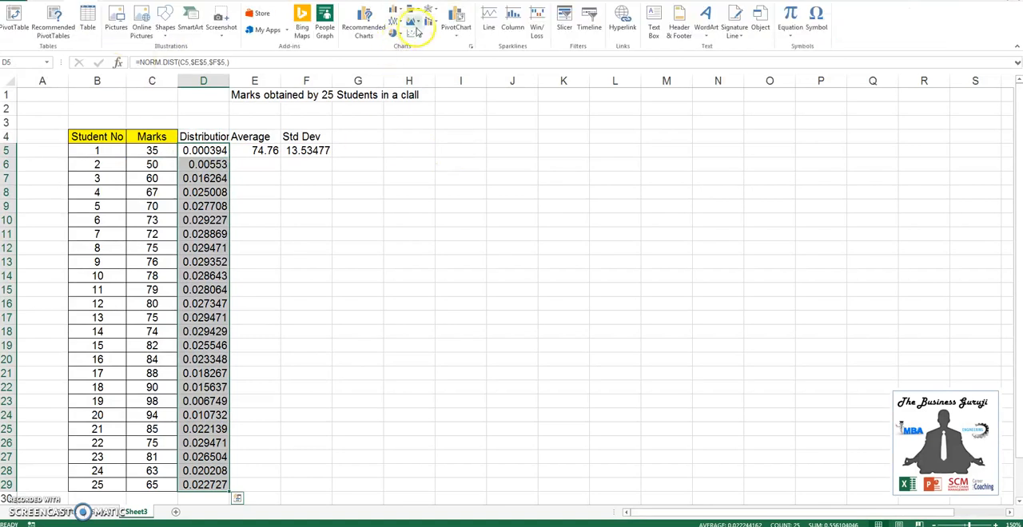
{"action": "left_click", "coordinate": [413, 32]}
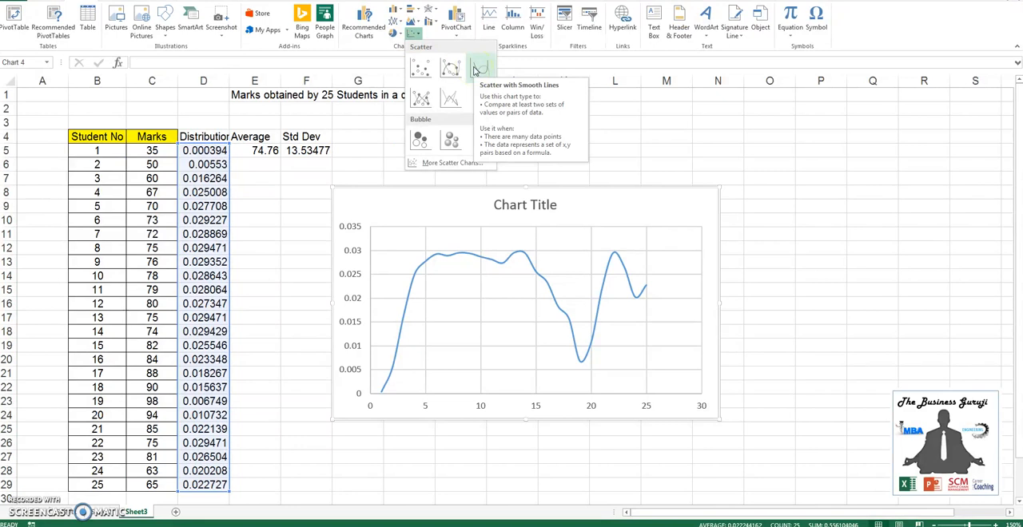
{"action": "left_click", "coordinate": [474, 70]}
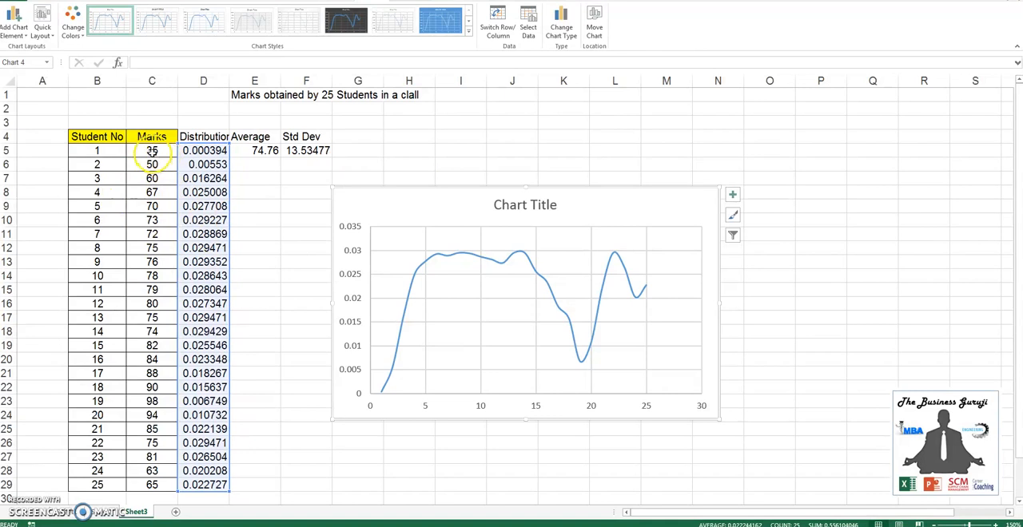
Sort the marks in C5:C29 from smallest to largest, continuing with the current selection only
{"action": "left_click", "coordinate": [152, 151]}
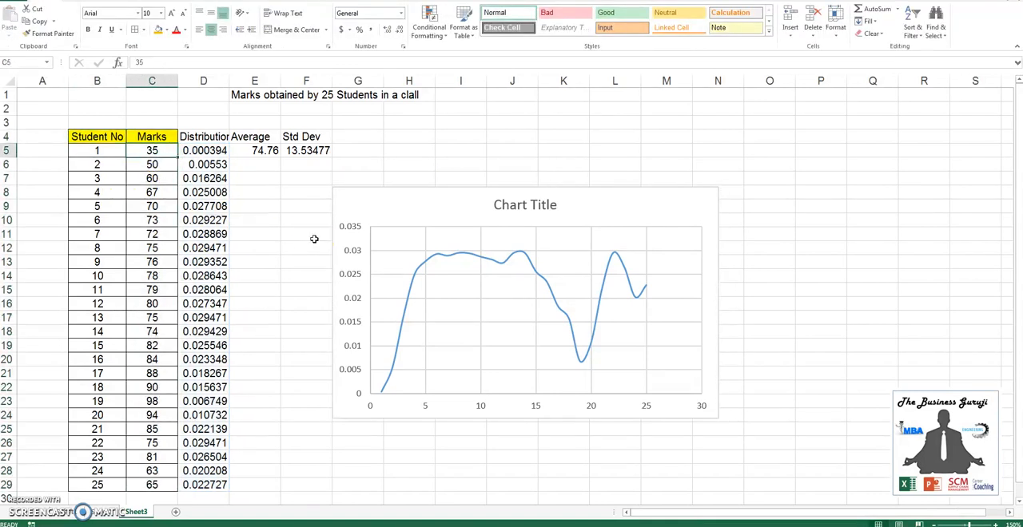
{"action": "key", "text": "ctrl+shift+Down"}
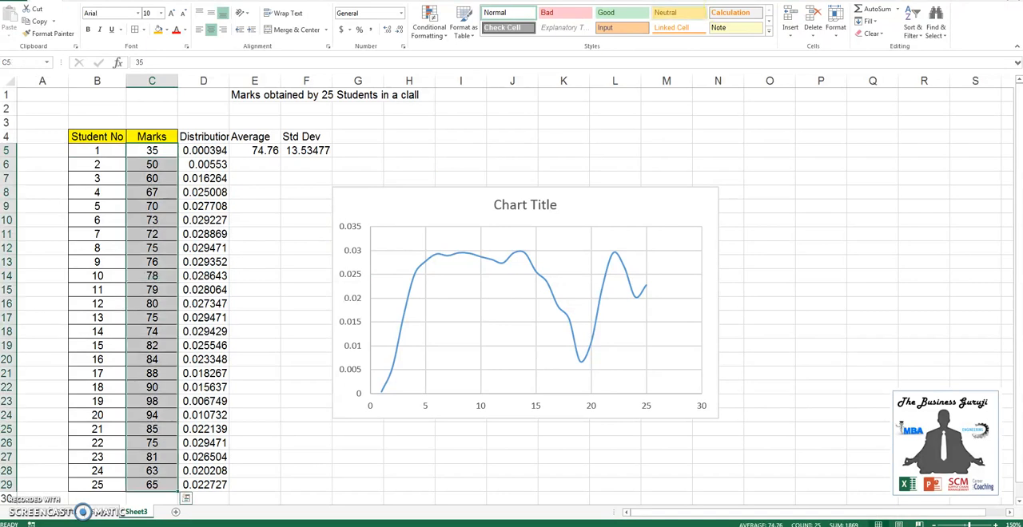
{"action": "left_click", "coordinate": [913, 25]}
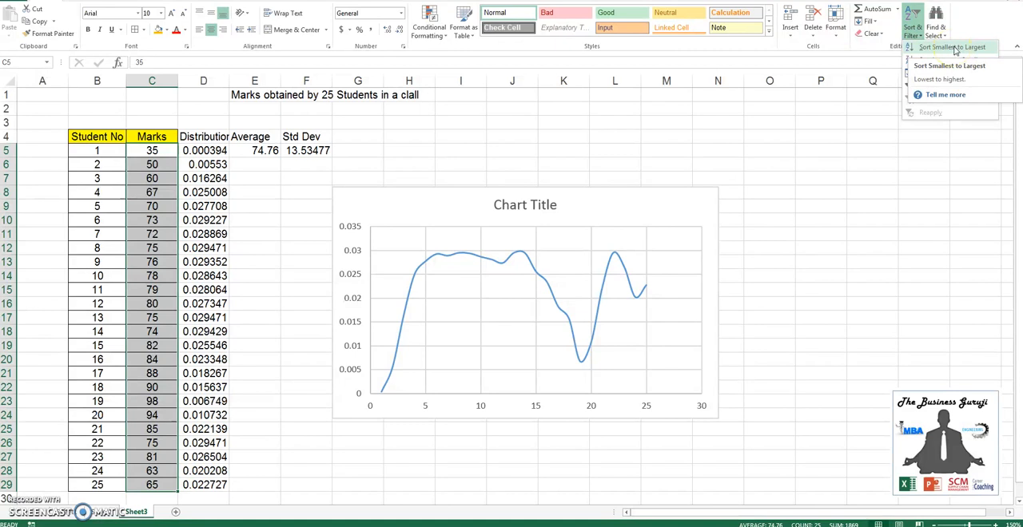
{"action": "left_click", "coordinate": [954, 48]}
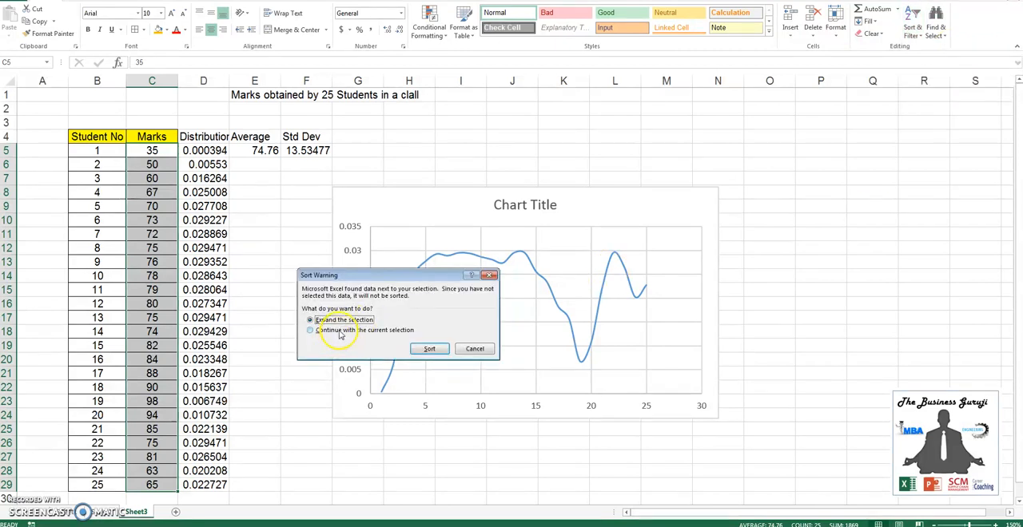
{"action": "left_click", "coordinate": [395, 330]}
{"action": "left_click", "coordinate": [425, 348]}
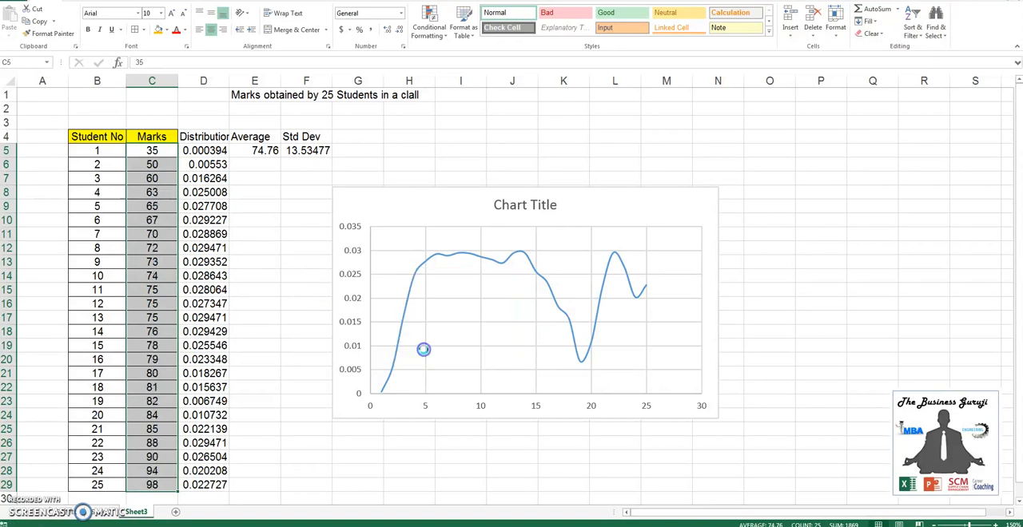
Compare the curve of the sorted marks on Sheet3 with the bell curve on the first example's sheet
{"action": "left_click", "coordinate": [160, 217]}
{"action": "left_click", "coordinate": [158, 154]}
{"action": "key", "text": "Right"}
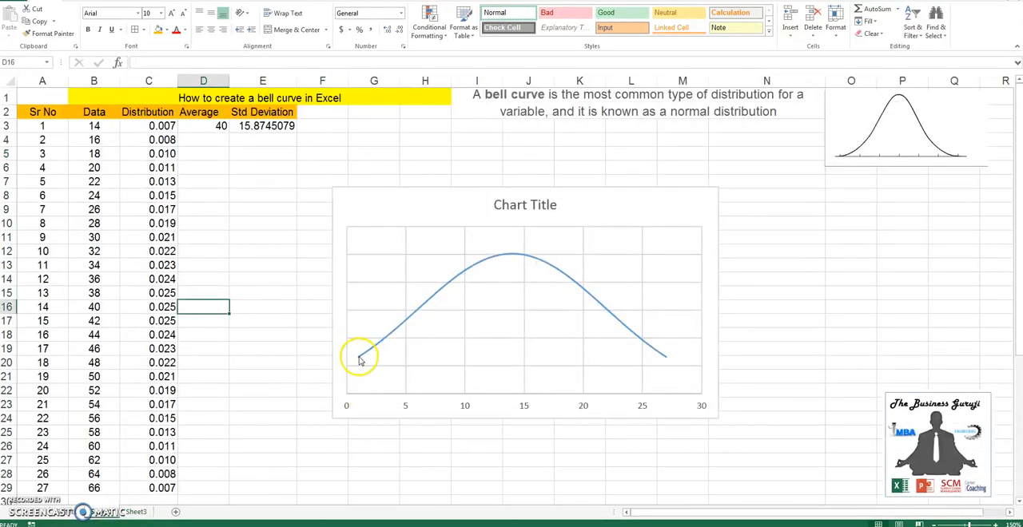
{"action": "left_click", "coordinate": [132, 513]}
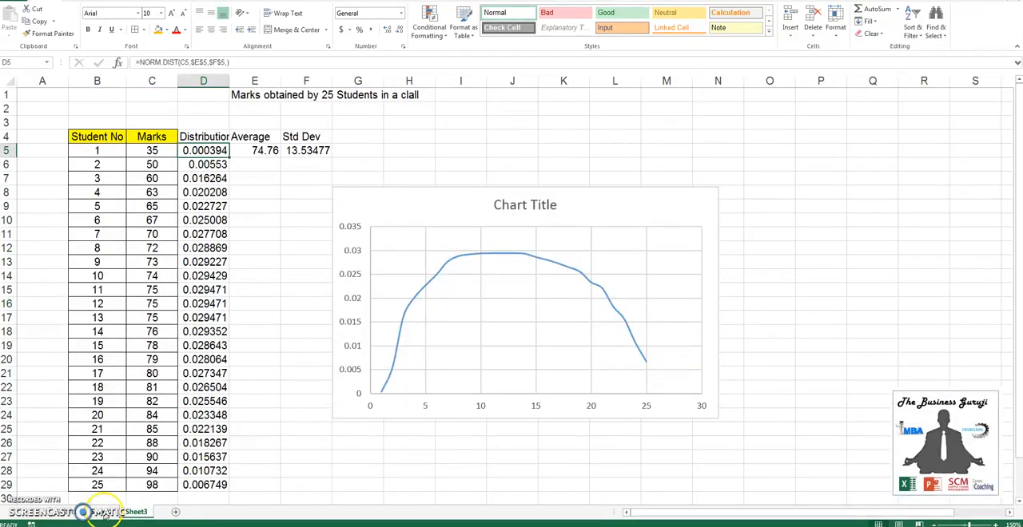
{"action": "left_click", "coordinate": [105, 513]}
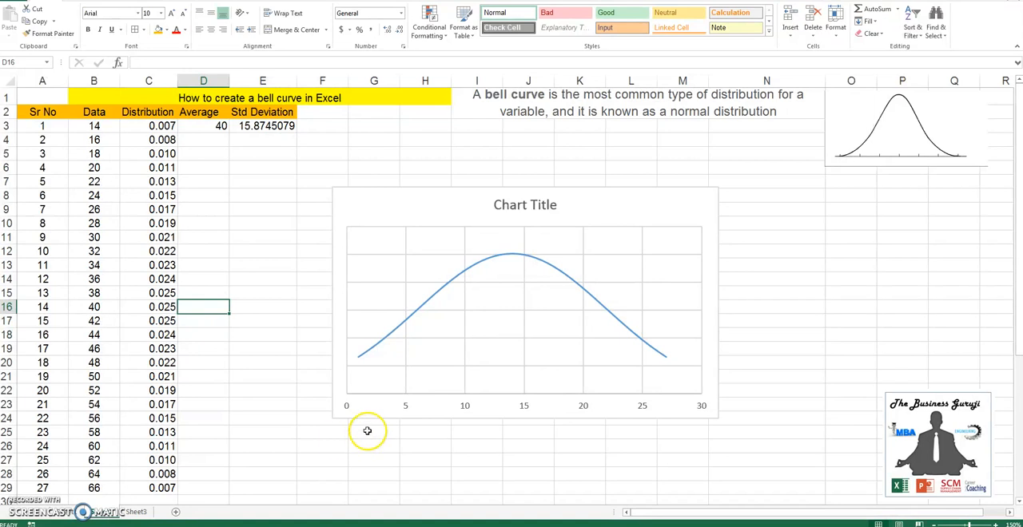
{"action": "mouse_move", "coordinate": [363, 365]}
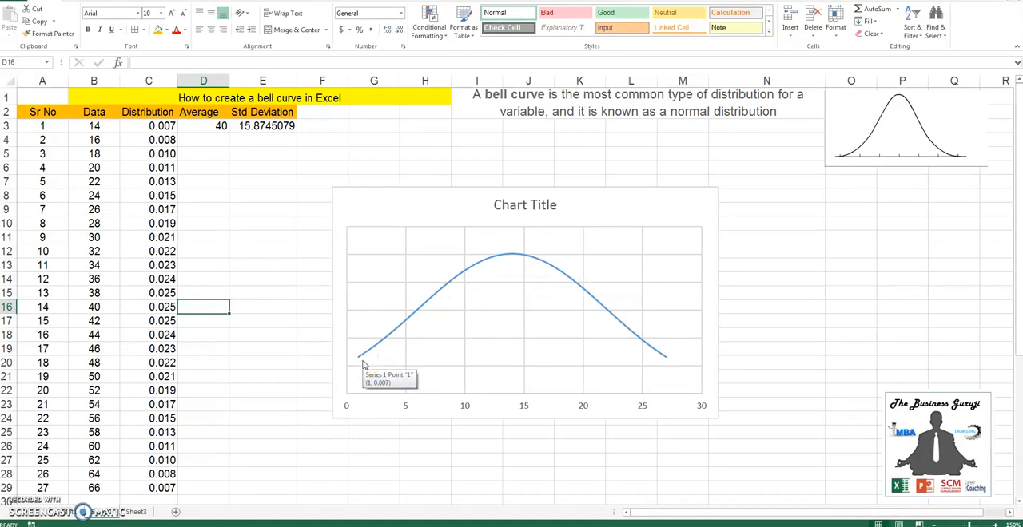